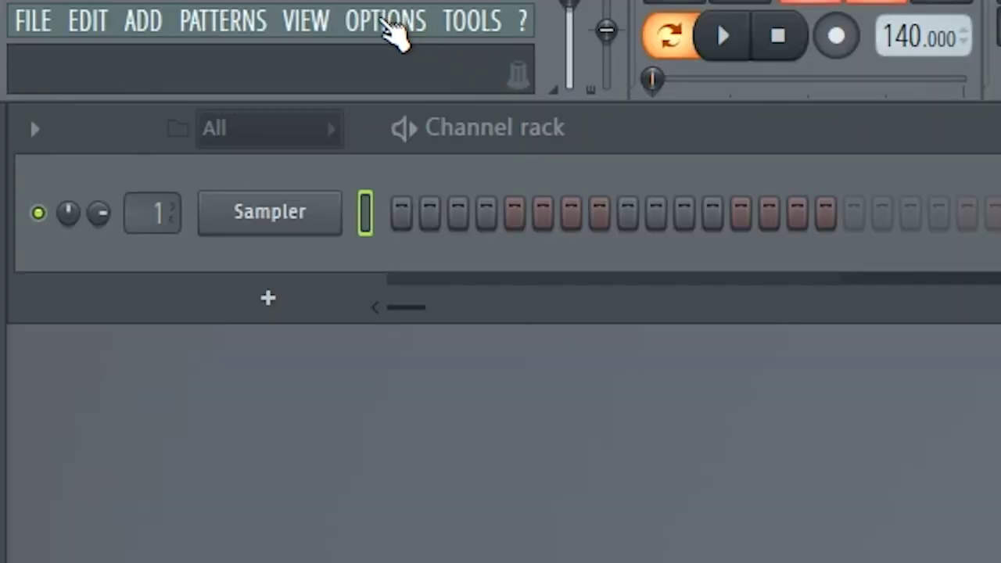
Open FL Studio's Options menu and review the MIDI settings
left_click(387, 24)
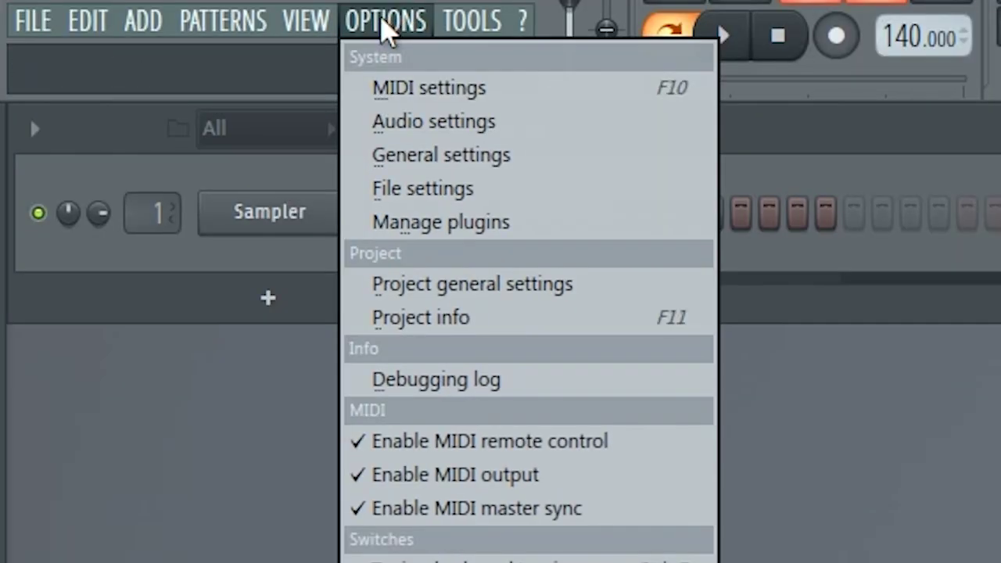
left_click(493, 87)
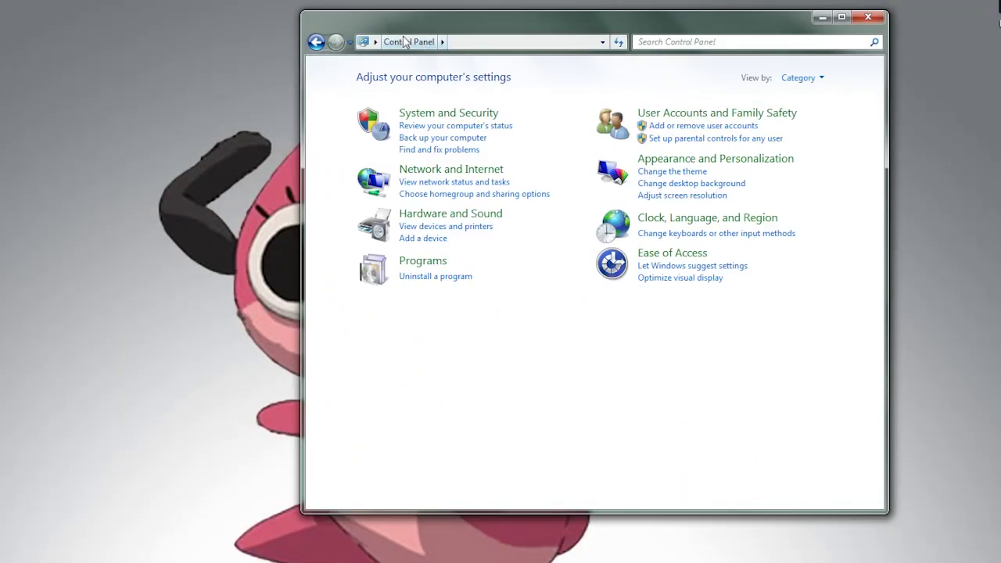
Switch Control Panel to Large icons view and open Windows Firewall
left_click(791, 78)
left_click(801, 117)
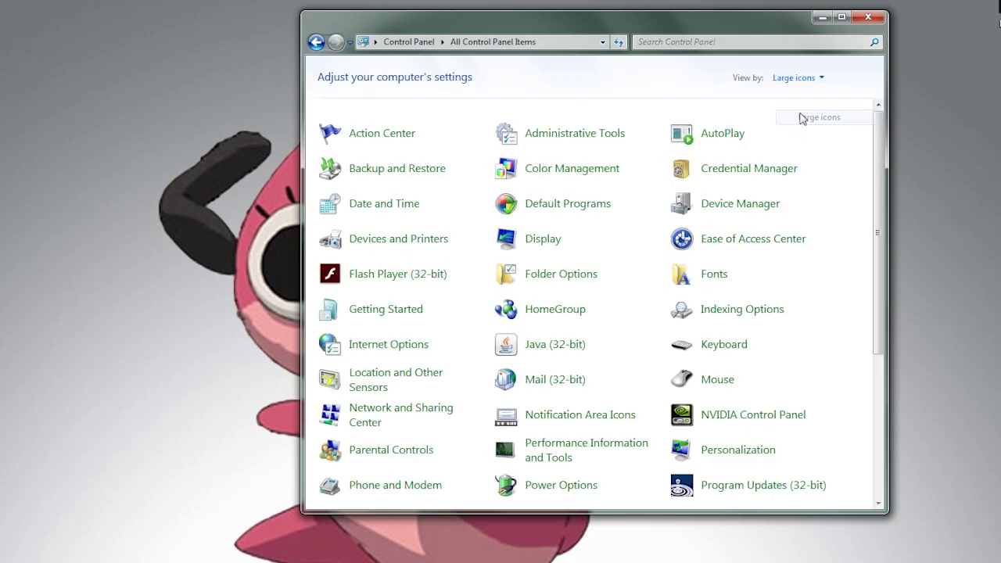
left_click_drag(885, 141, 887, 398)
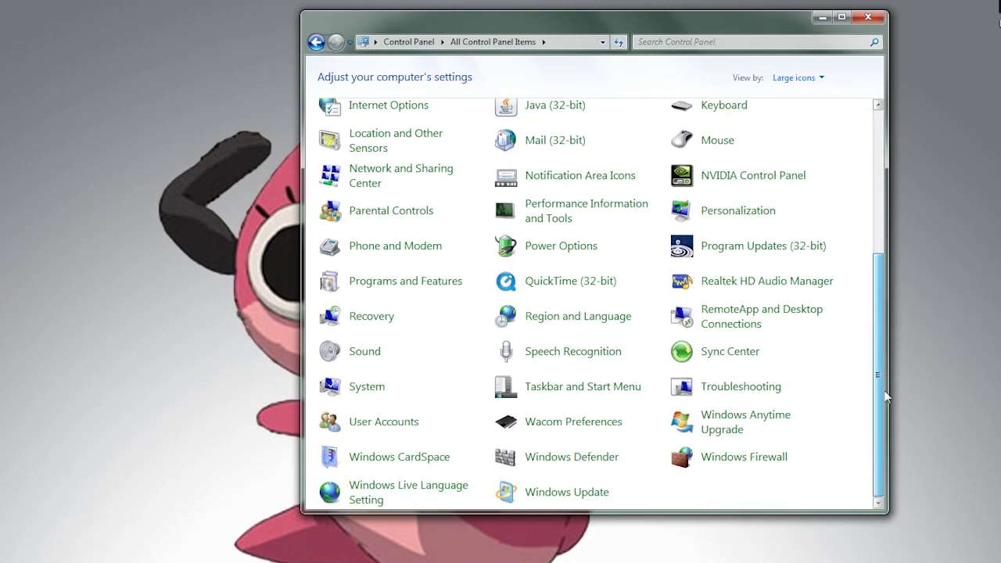
left_click(739, 457)
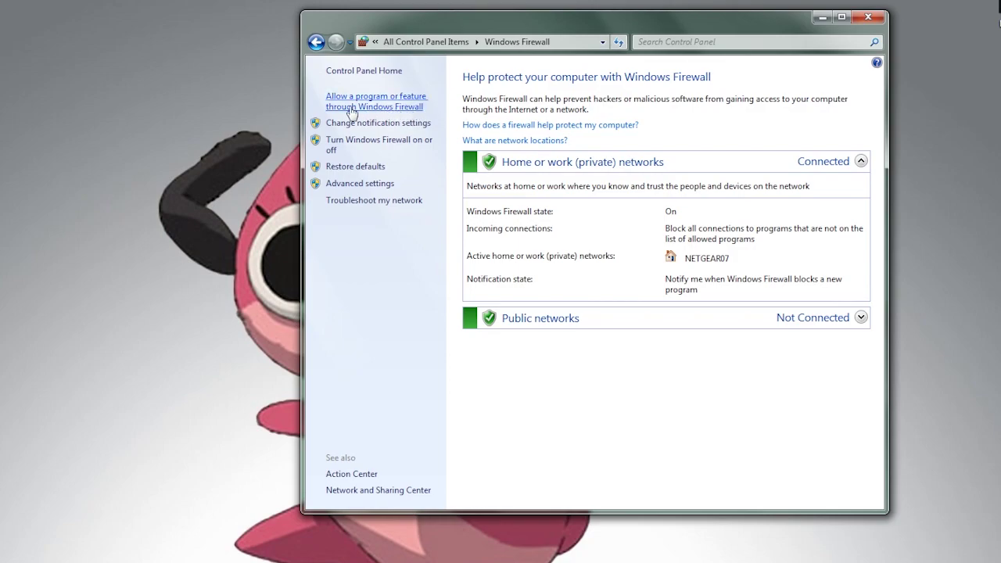
Open the allowed-programs list and locate the FL Studio 12 and FL Studio 12 (64bit) entries
left_click(426, 107)
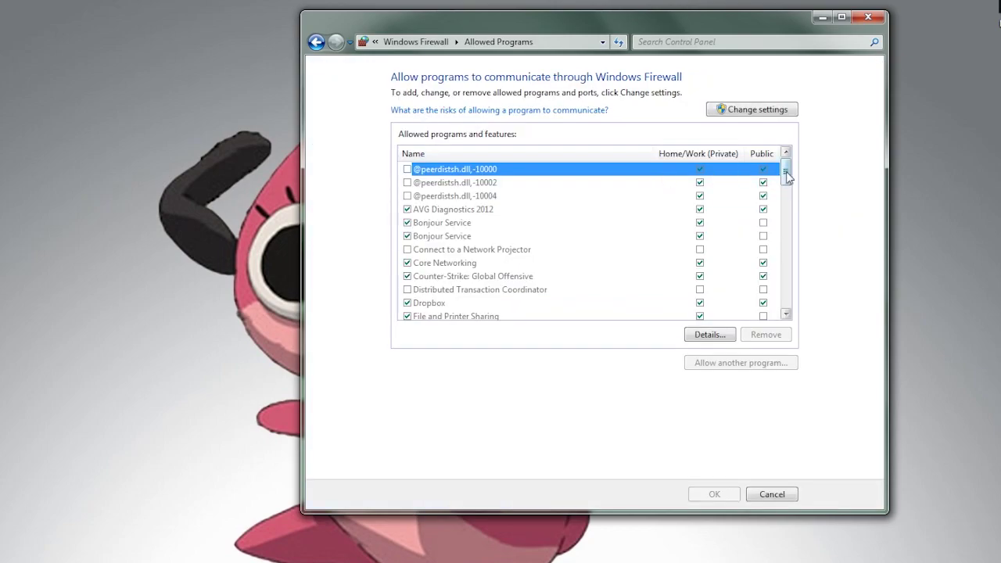
left_click_drag(786, 176, 792, 197)
left_click(439, 235)
left_click(465, 250)
left_click(472, 237)
left_click(466, 250)
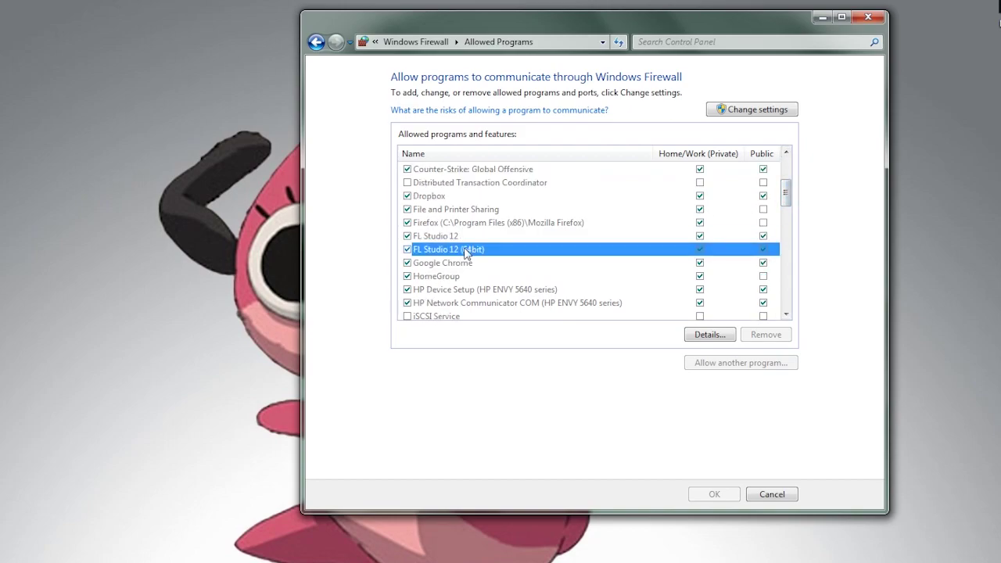
Unlock the list via Change settings and allow both FL Studio 12 entries on private and public networks
left_click(757, 109)
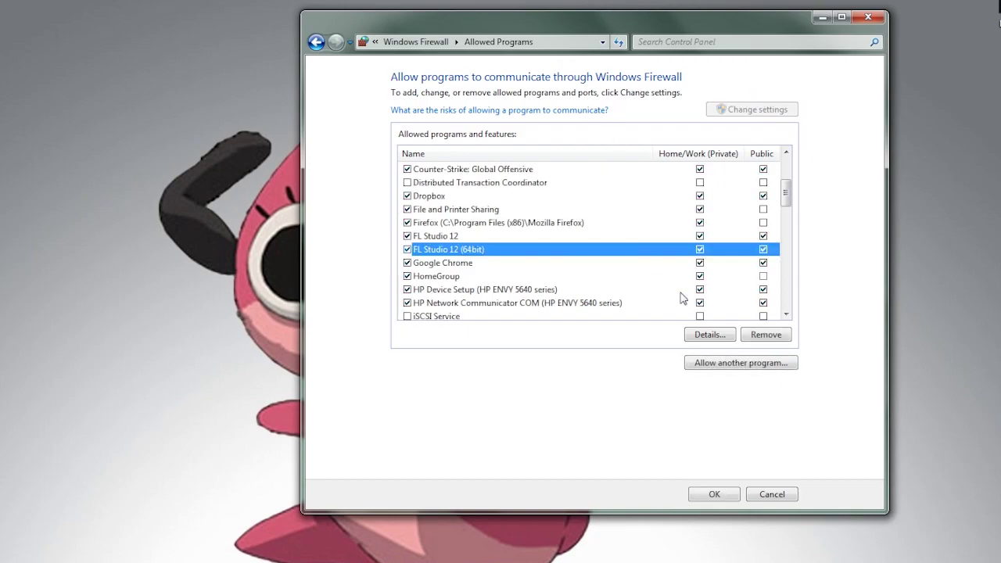
left_click(478, 238)
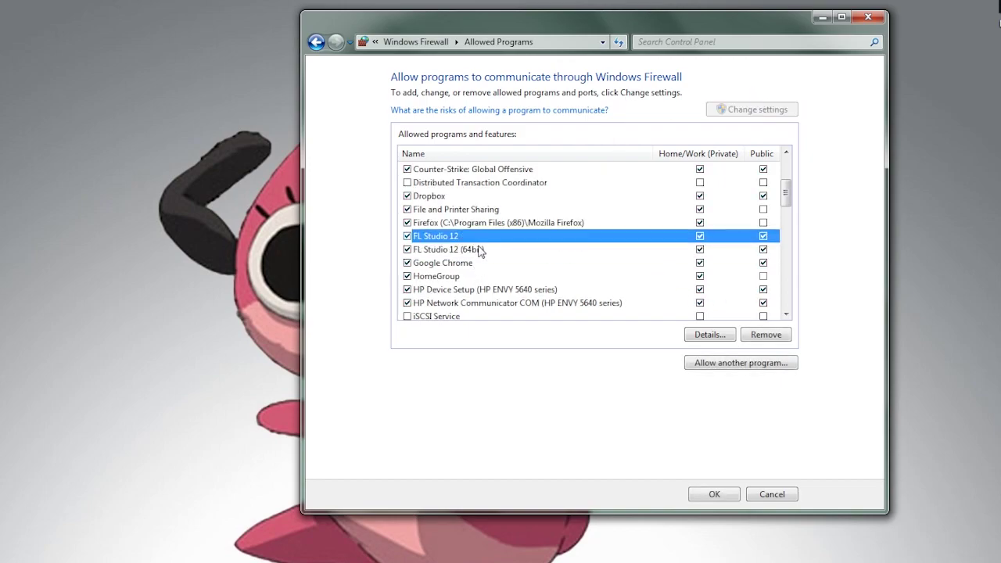
left_click(477, 250)
left_click_drag(786, 197, 787, 200)
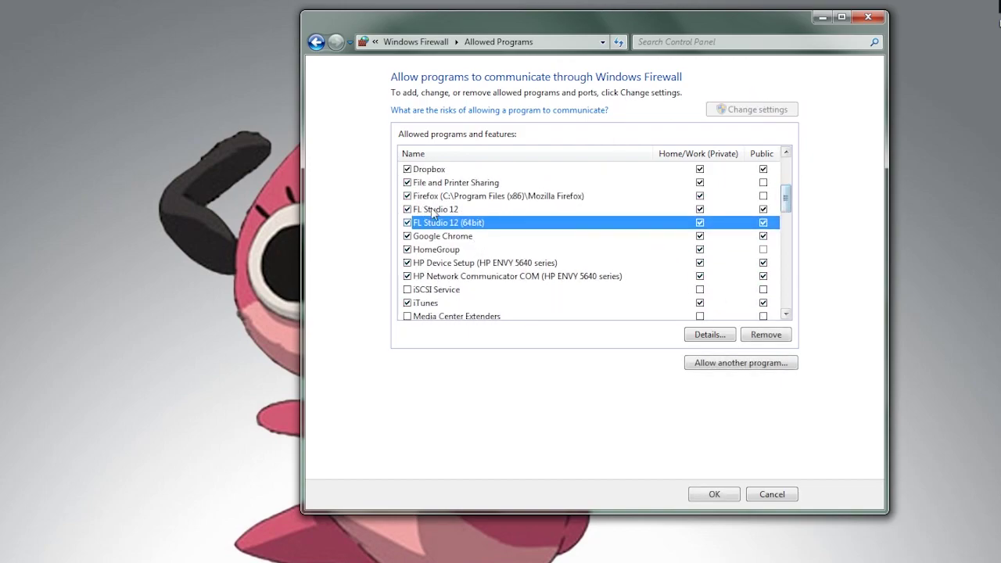
mouse_move(786, 205)
left_mouse_down()
mouse_move(786, 173)
mouse_move(786, 201)
left_mouse_up()
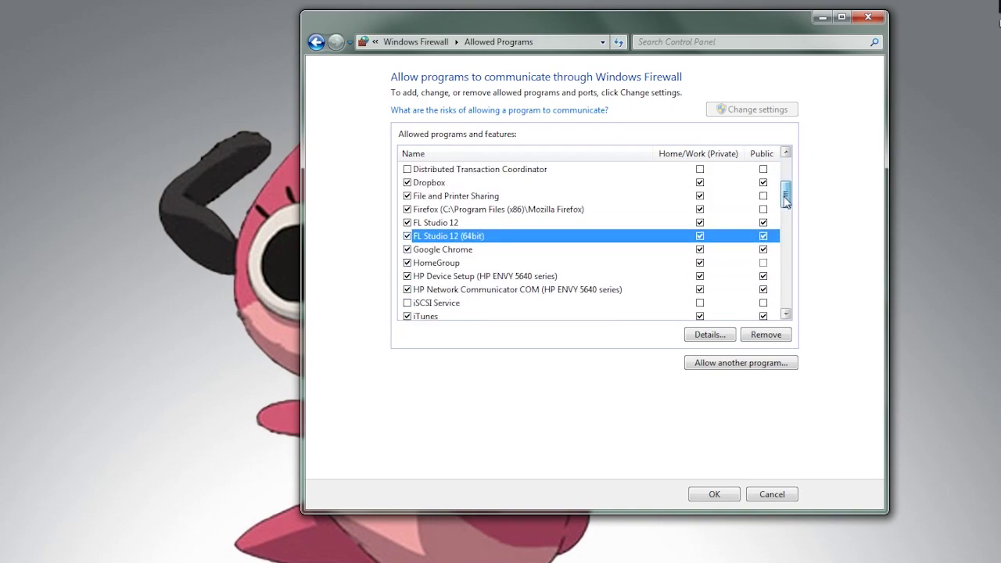
left_click(735, 367)
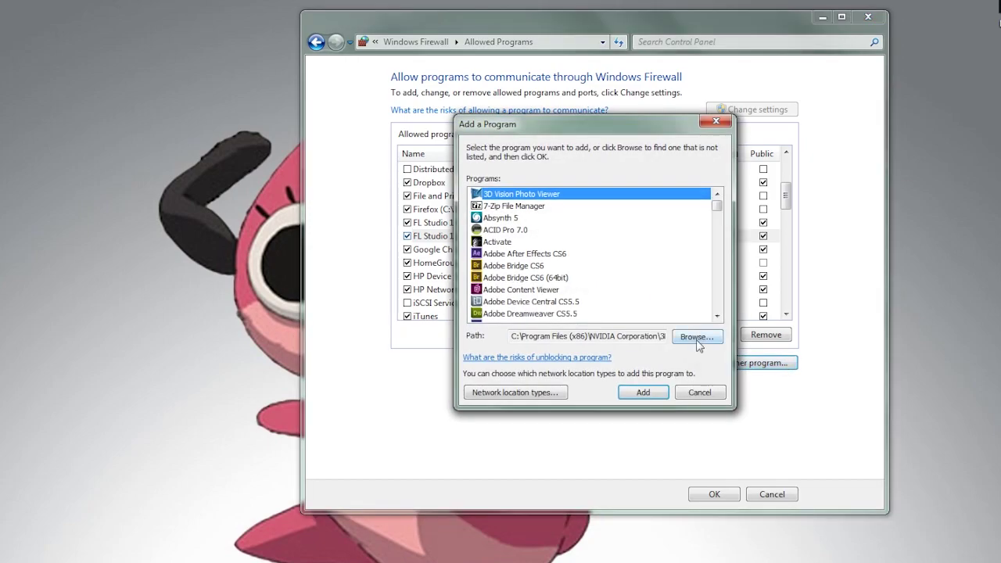
Select FL Studio 12 in the Add a Program list and open the Browse window
scroll(717, 229, "down", 10)
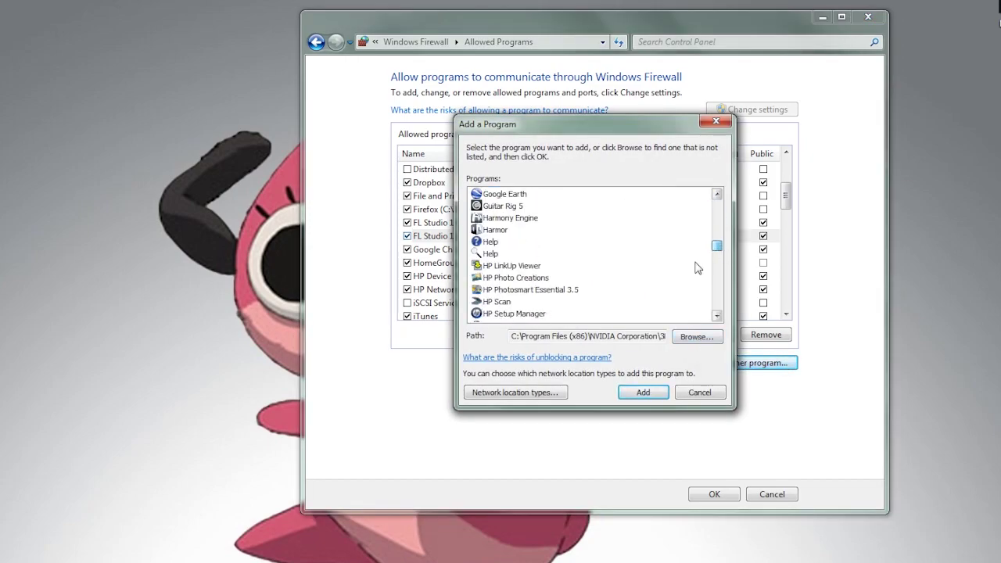
left_click(541, 243)
type("fl")
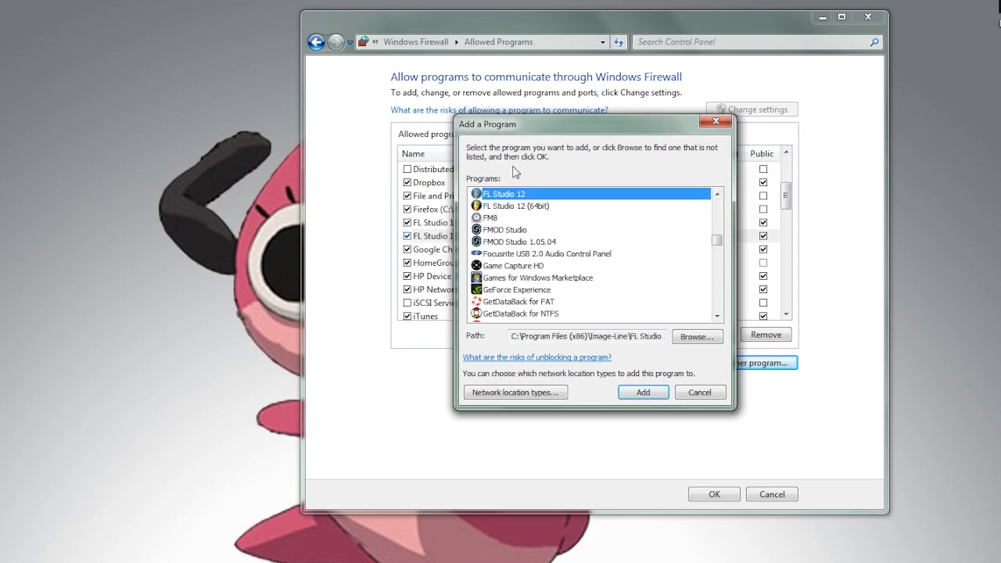
left_click(695, 336)
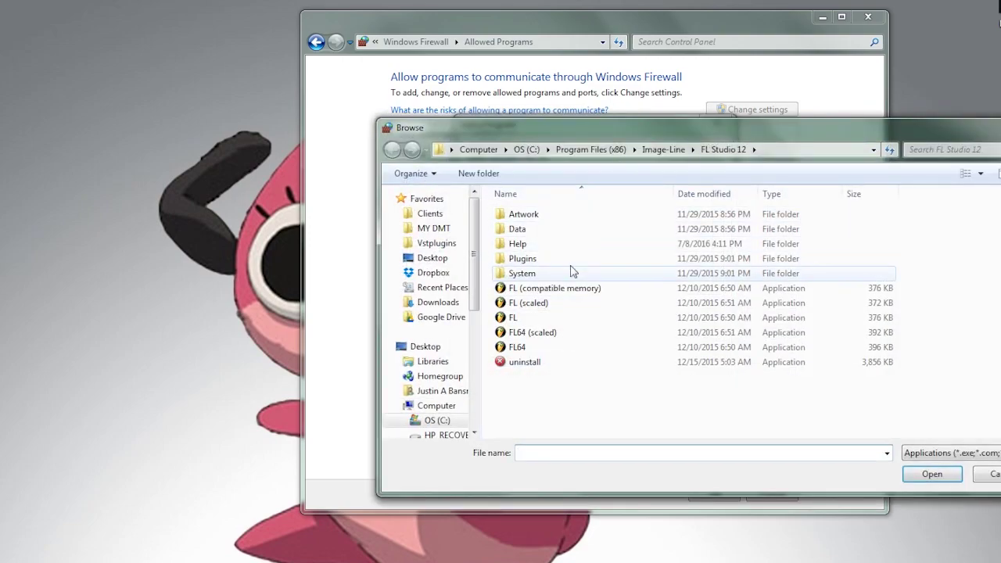
Browse to C:\Program Files (x86)\Image-Line\FL Studio 12 and choose FL64 as the program to allow
left_click(533, 150)
left_click_drag(548, 138, 97, 138)
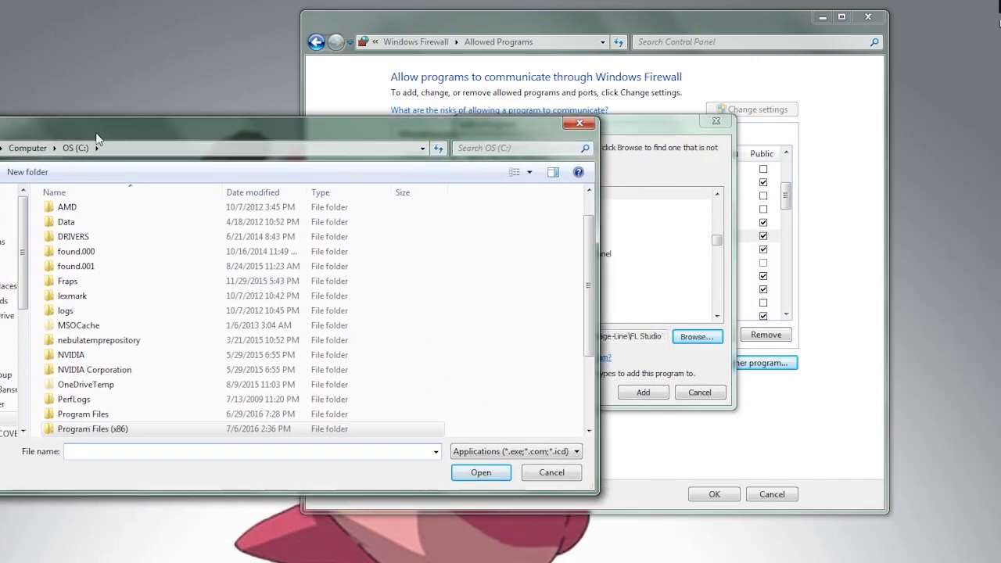
left_click(94, 235)
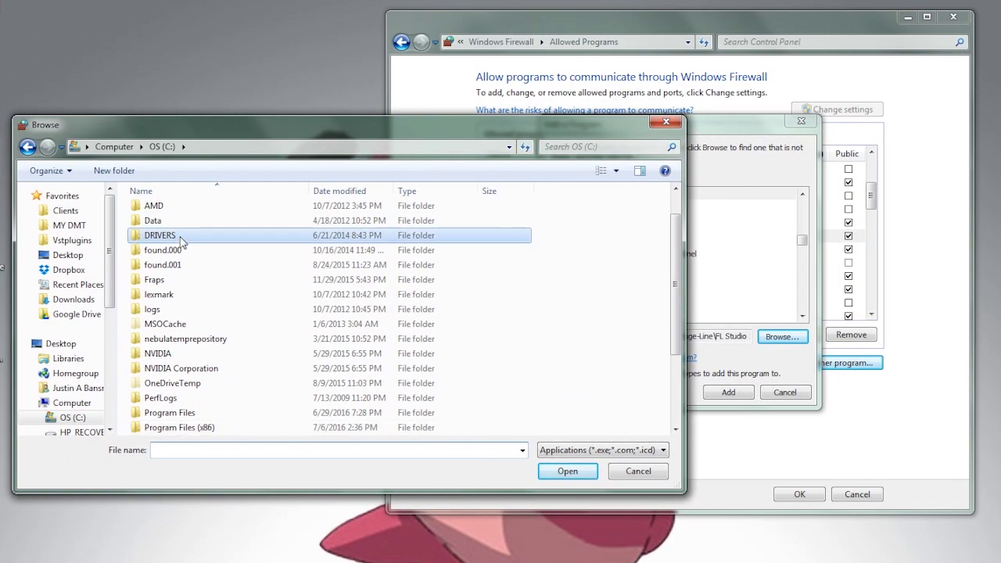
left_click(207, 410)
key("Down")
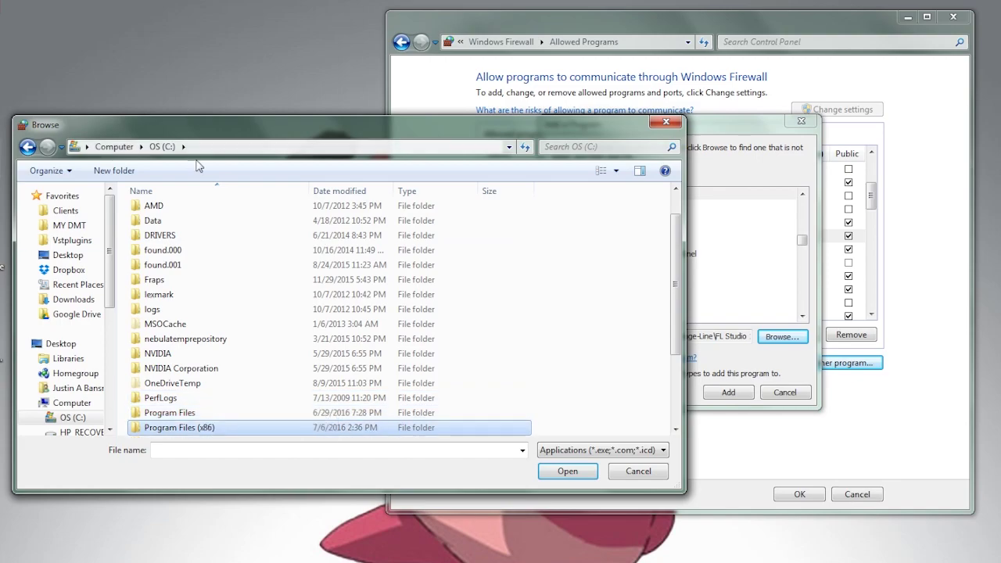
double_click(215, 428)
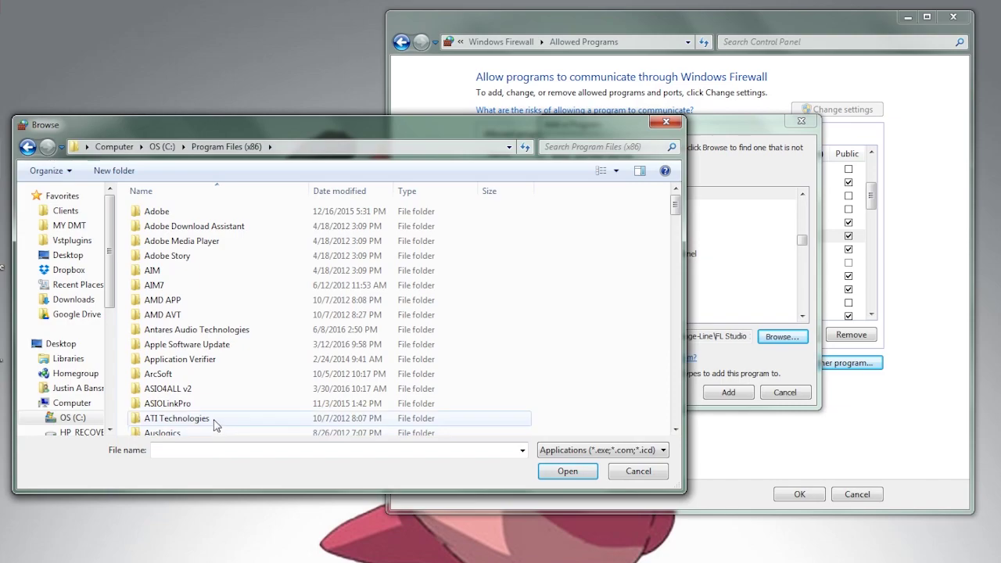
left_click(186, 271)
type("image")
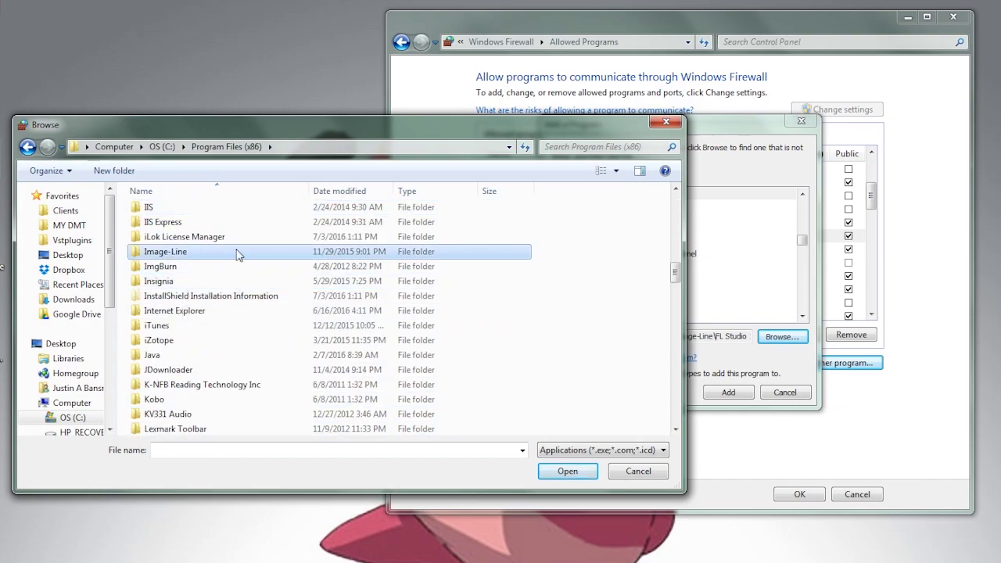
double_click(236, 251)
left_click(164, 231)
double_click(164, 229)
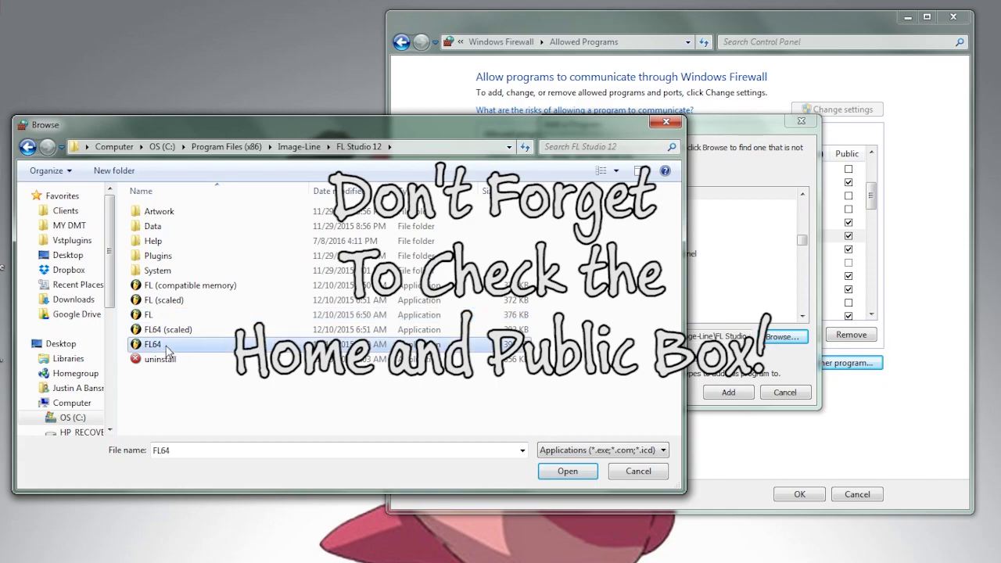
left_click(568, 471)
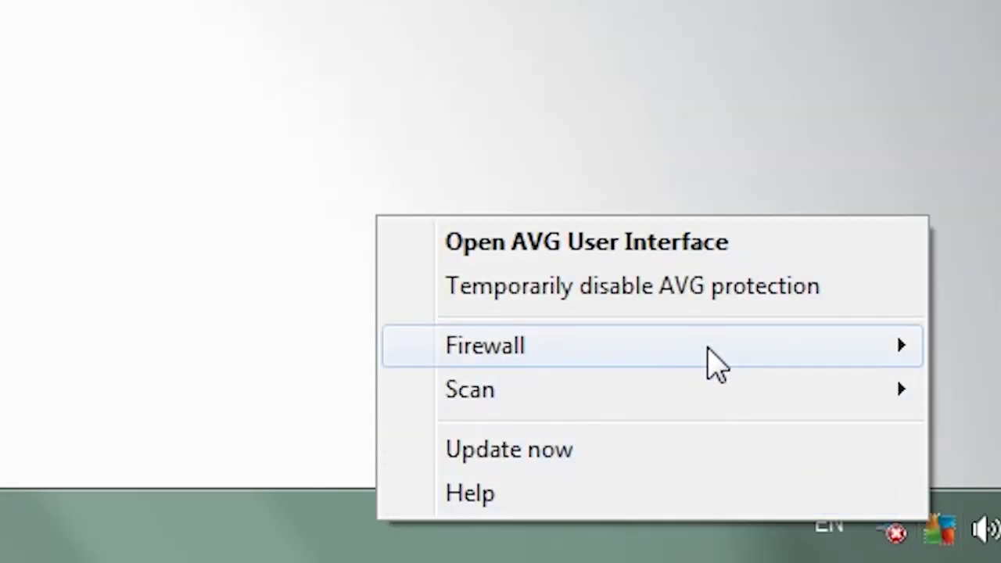
Close the AVG options unchanged, then re-enable the AVG firewall from its tray menu
mouse_move(657, 365)
left_click(262, 381)
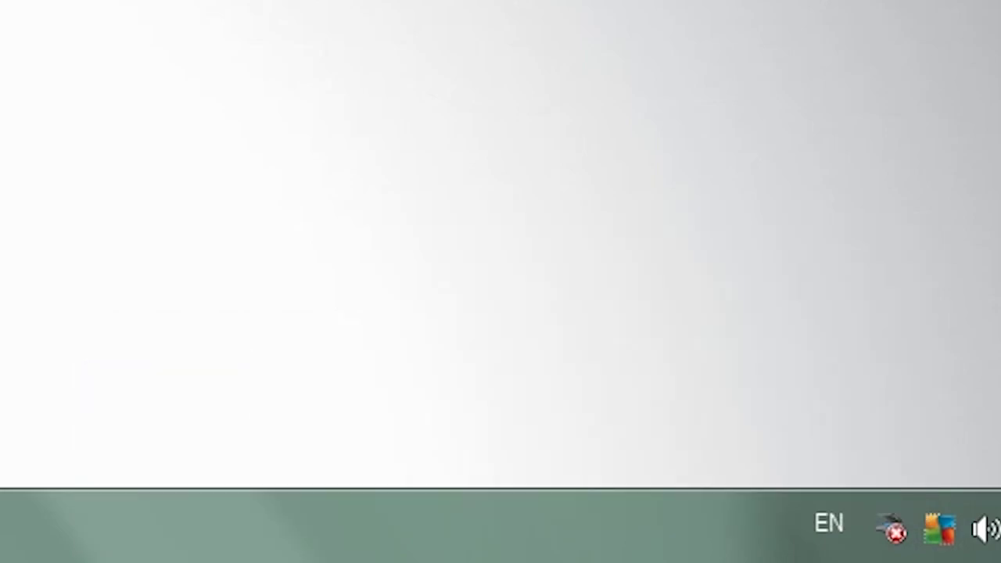
right_click(924, 528)
mouse_move(743, 351)
left_click(196, 344)
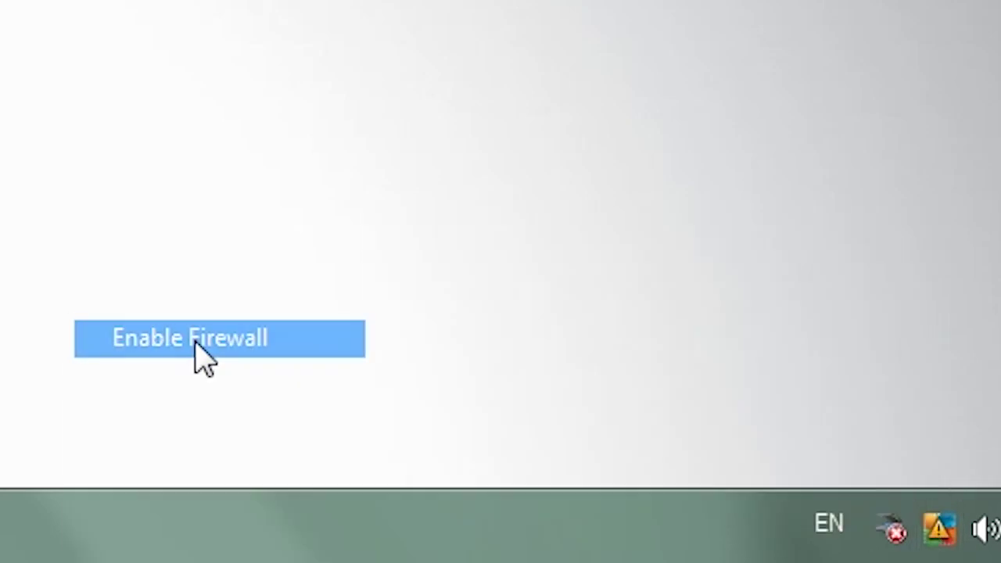